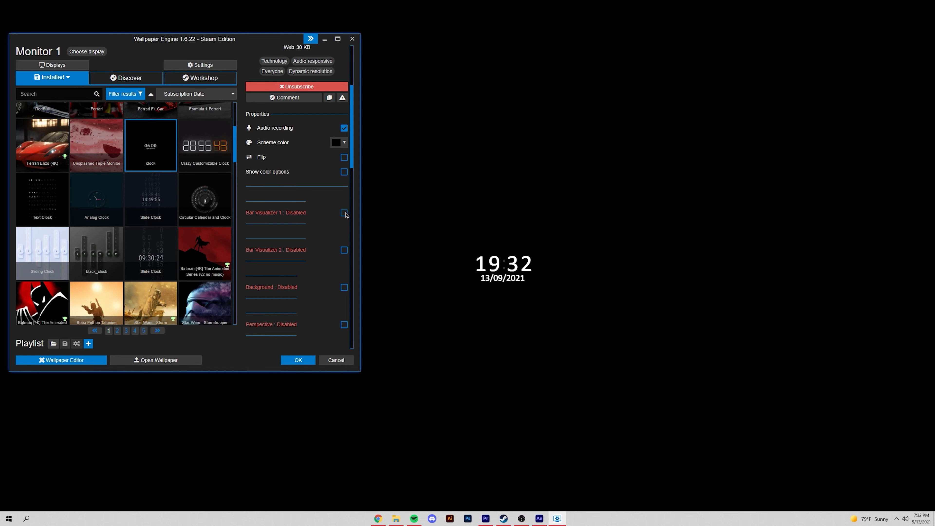
Step: Preview the Bar Visualizer 1, Bar Visualizer 2, Background and Perspective layers, leaving all off
click(344, 213)
click(345, 213)
click(344, 250)
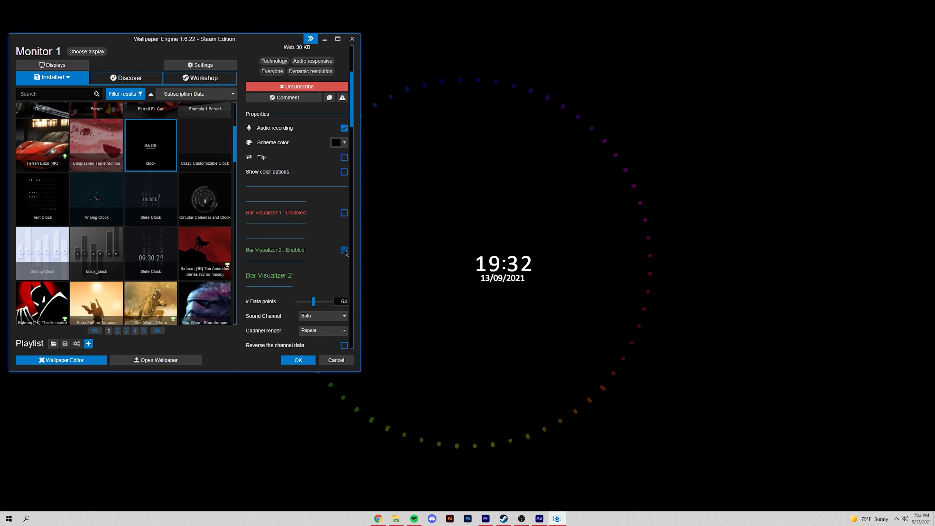
click(344, 250)
scroll(343, 253, down, 2)
click(345, 251)
click(344, 252)
scroll(341, 243, down, 4)
click(345, 215)
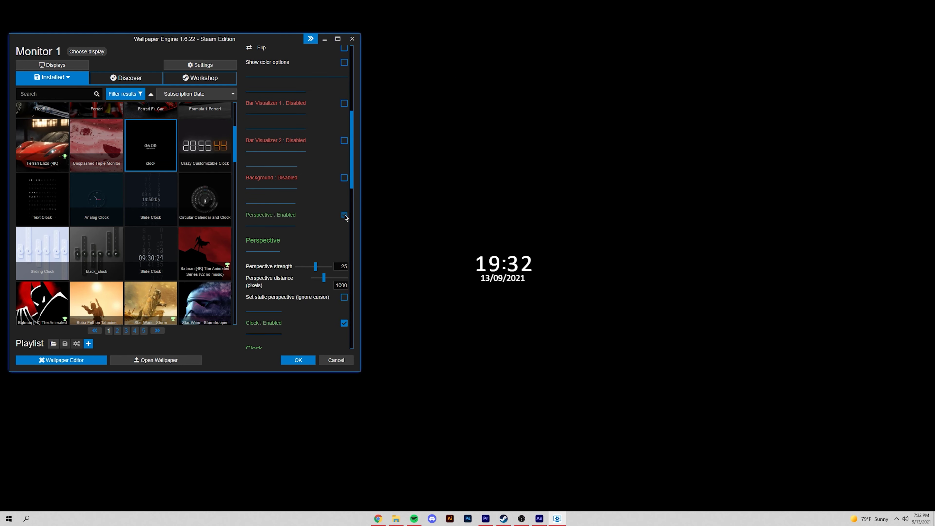
scroll(344, 217, down, 3)
click(345, 106)
scroll(339, 207, down, 4)
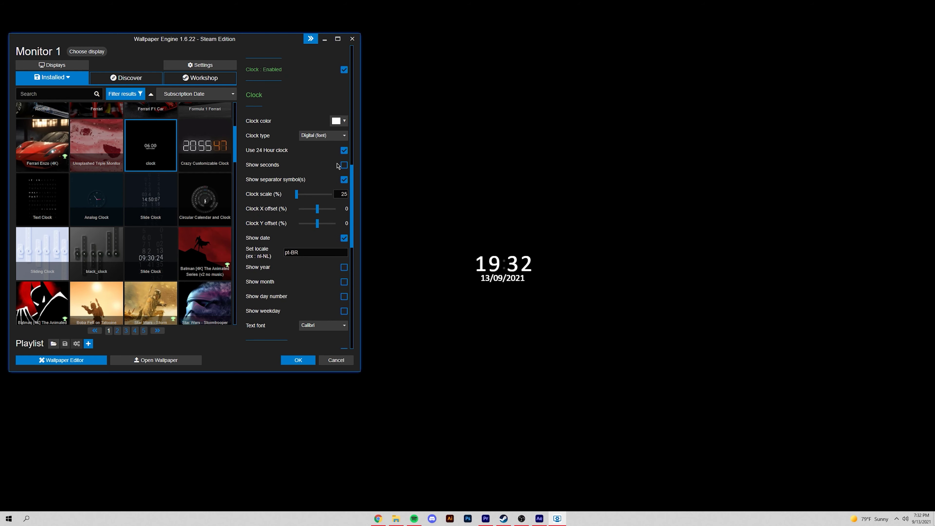
Step: Try the digital and analog clock types, settling on Digital (animated)
click(328, 136)
click(332, 159)
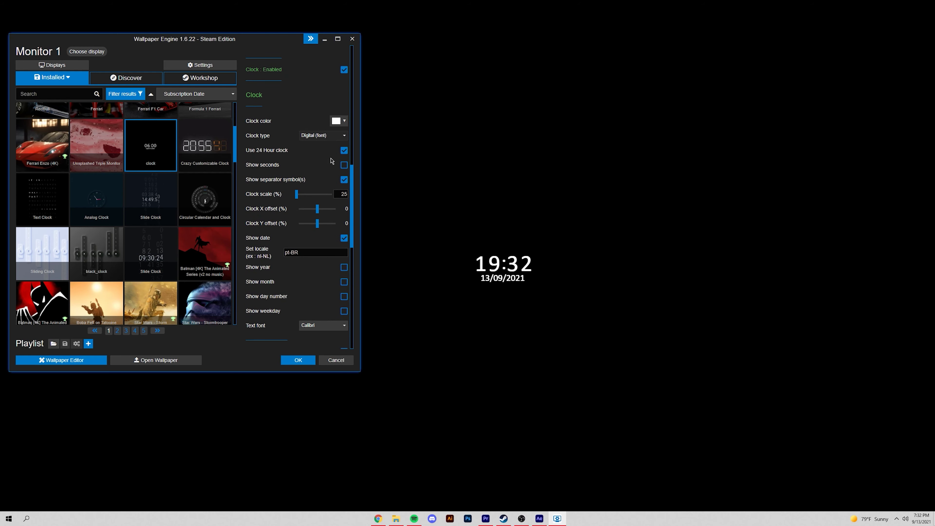
click(328, 136)
click(330, 148)
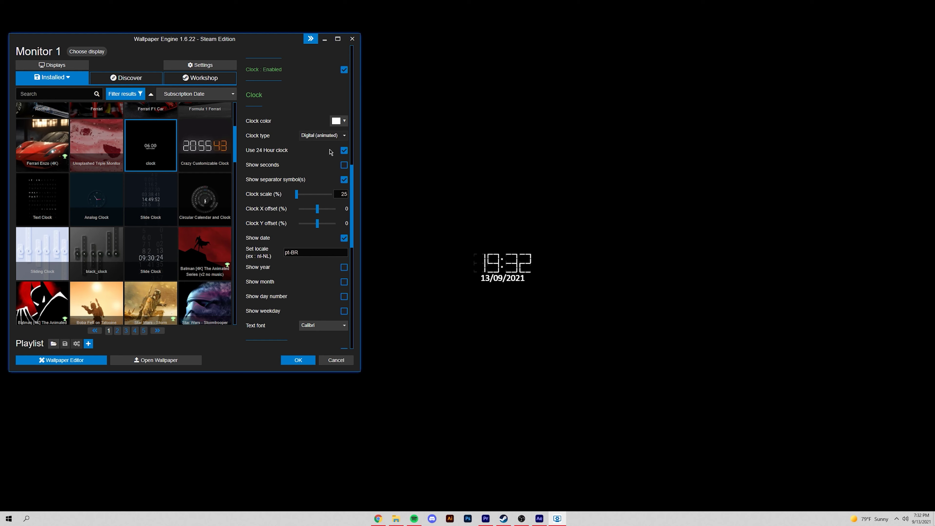
click(326, 136)
click(327, 171)
click(324, 138)
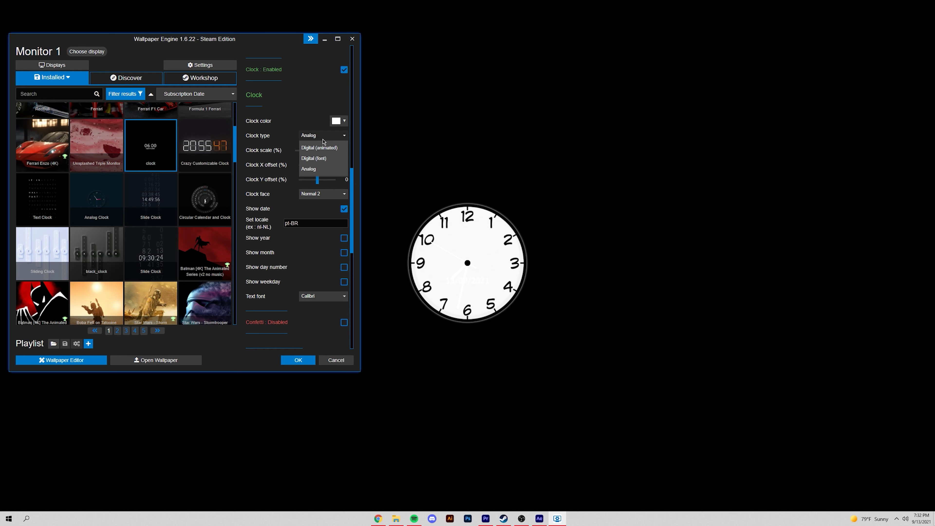
click(328, 151)
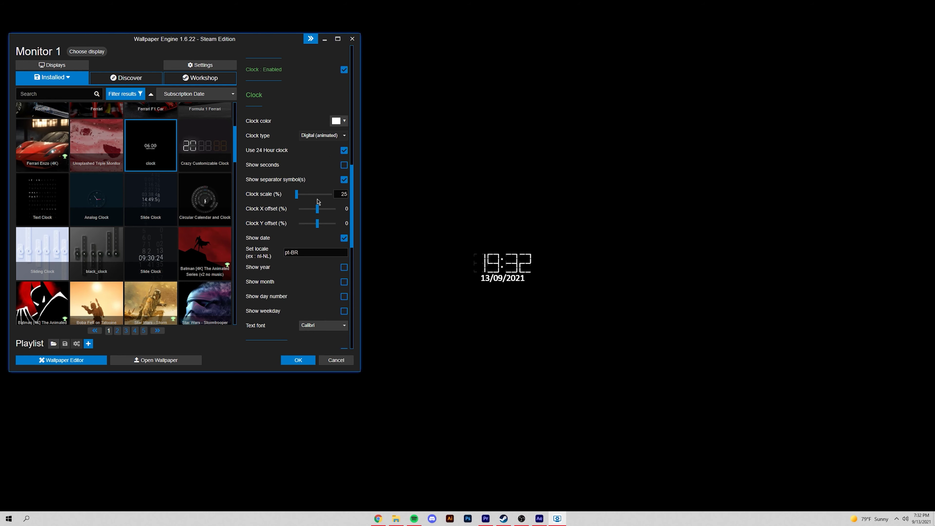
Step: Preview the Confetti and Animated Grid layers, leave both off, and scroll to the bottom
scroll(339, 219, down, 3)
click(344, 205)
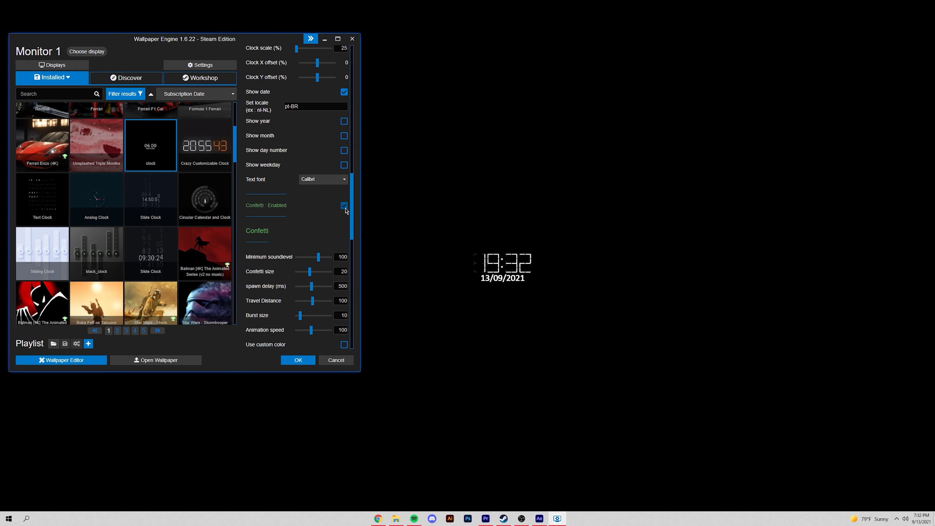
click(344, 206)
click(344, 243)
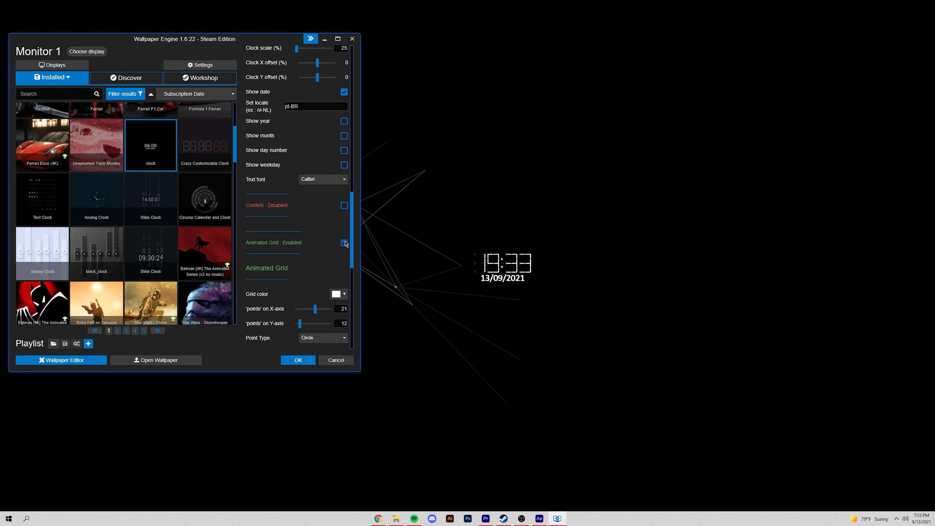
click(344, 242)
scroll(344, 243, down, 2)
scroll(346, 244, down, 10)
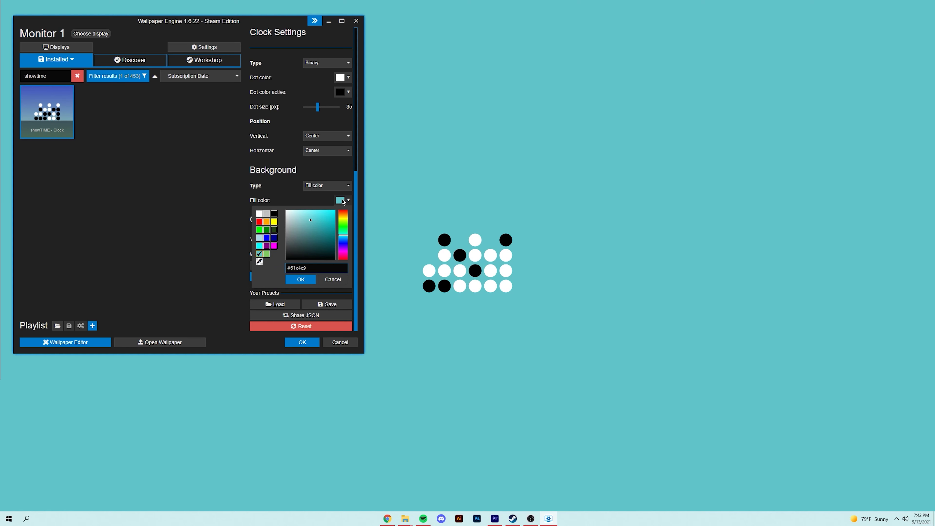
Step: Make the background a gradient running from a white start colour to a cyan end colour
click(328, 185)
click(327, 185)
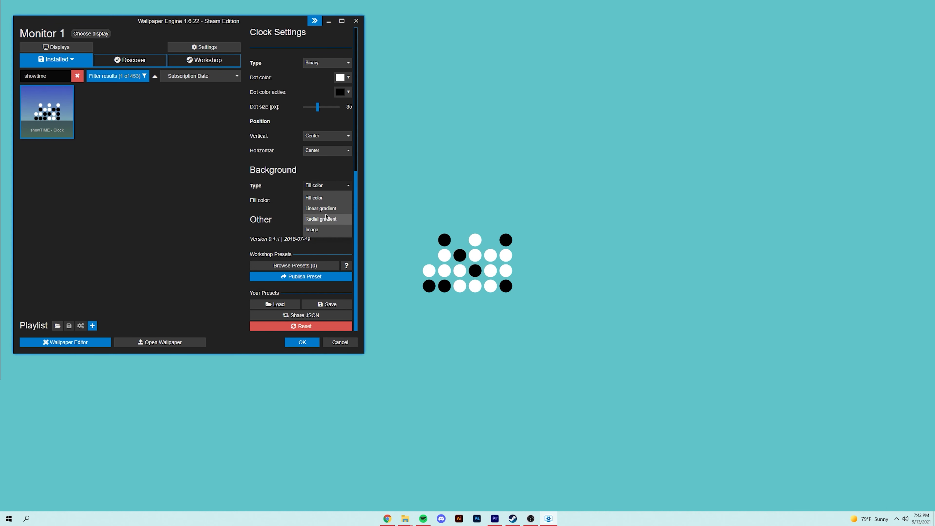
click(320, 208)
click(340, 215)
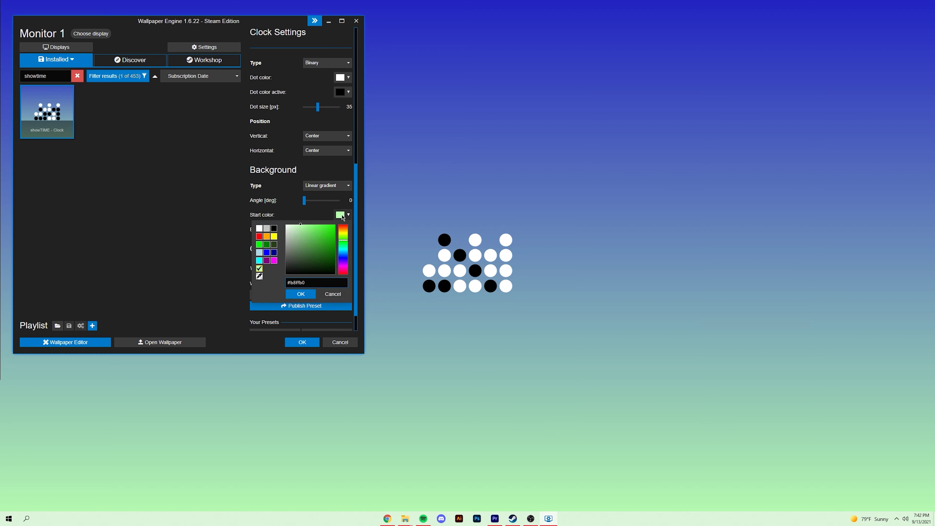
click(295, 227)
click(321, 217)
click(340, 229)
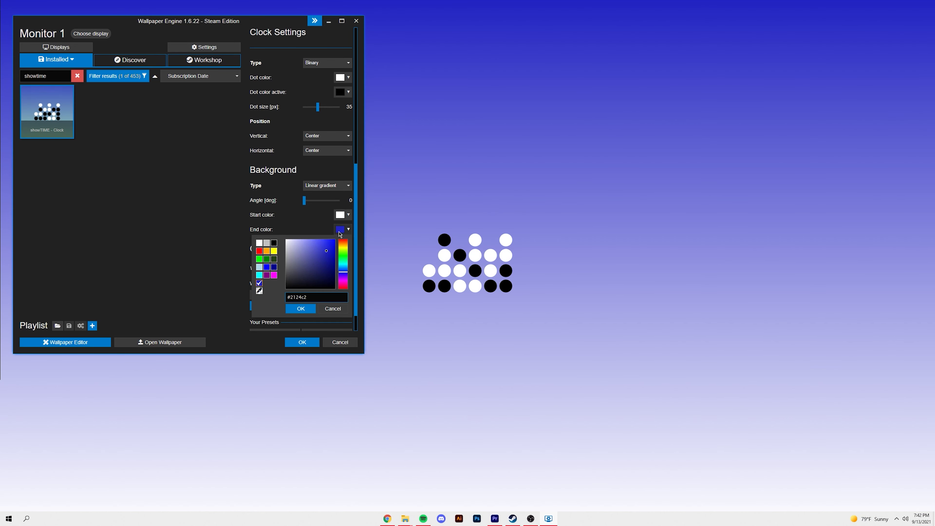
click(260, 275)
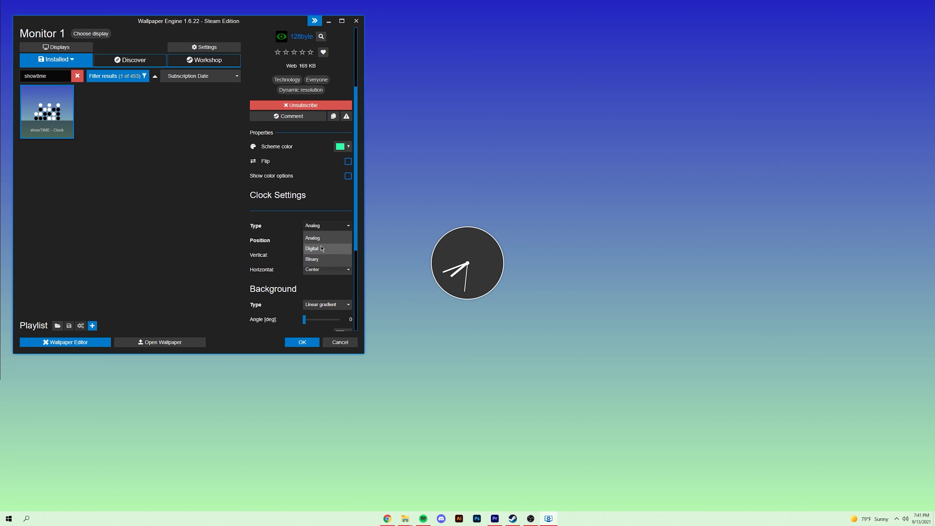
Step: Switch the clock type to Binary dots
click(321, 250)
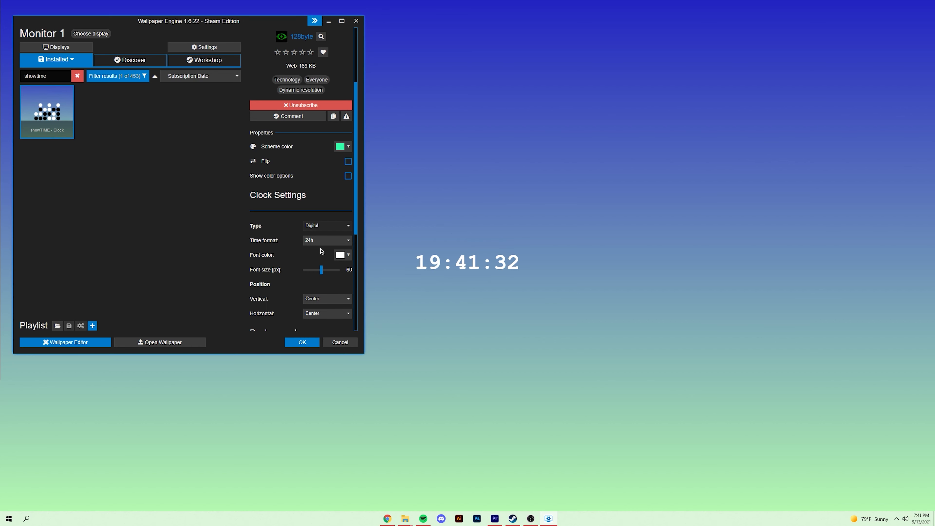
click(316, 225)
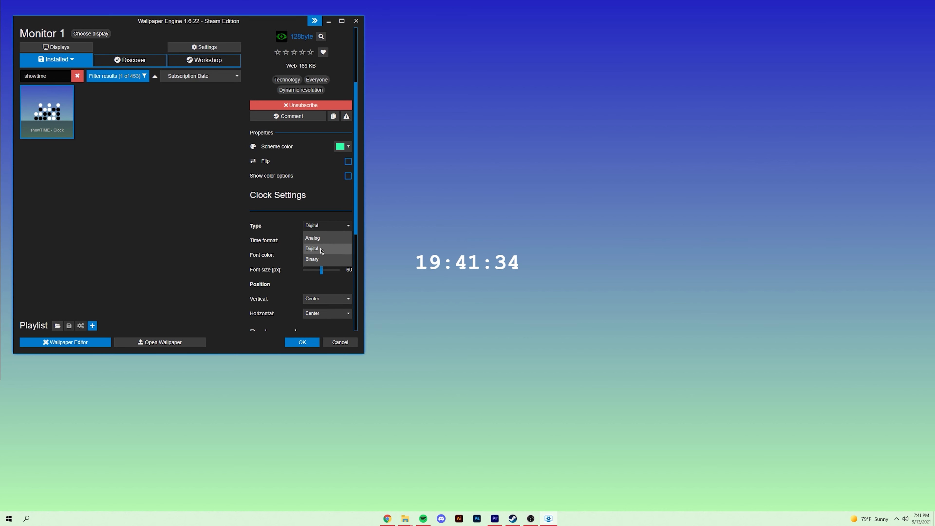
click(321, 262)
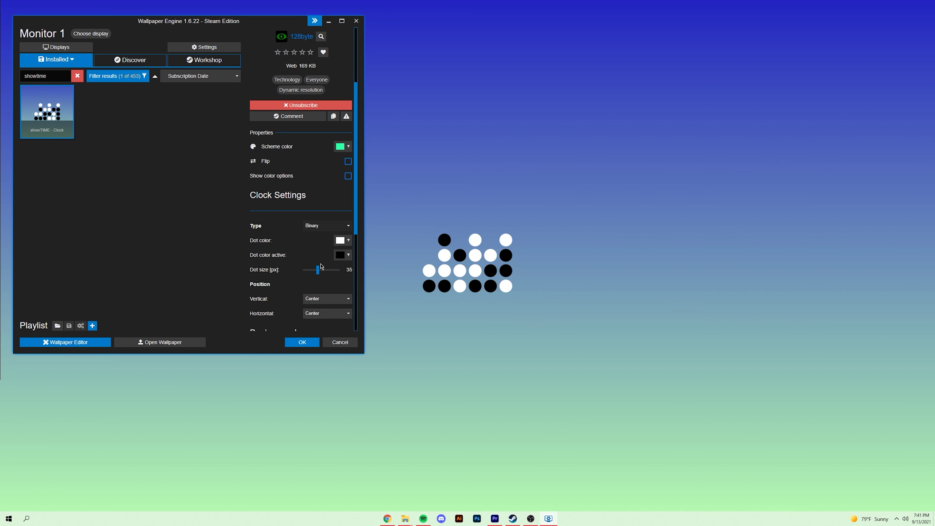
click(324, 226)
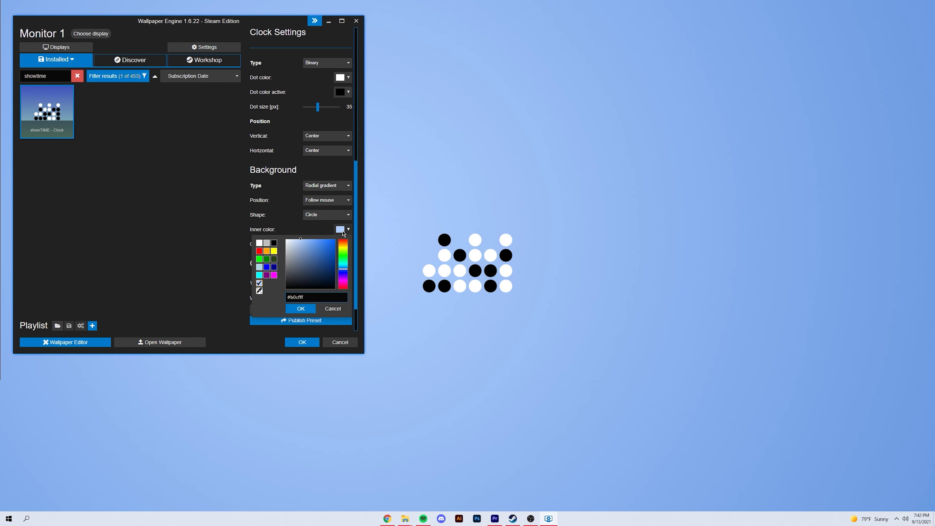
click(301, 309)
Step: Set the outer gradient colour to red and the inner background colour to orange (#ffa500)
click(342, 244)
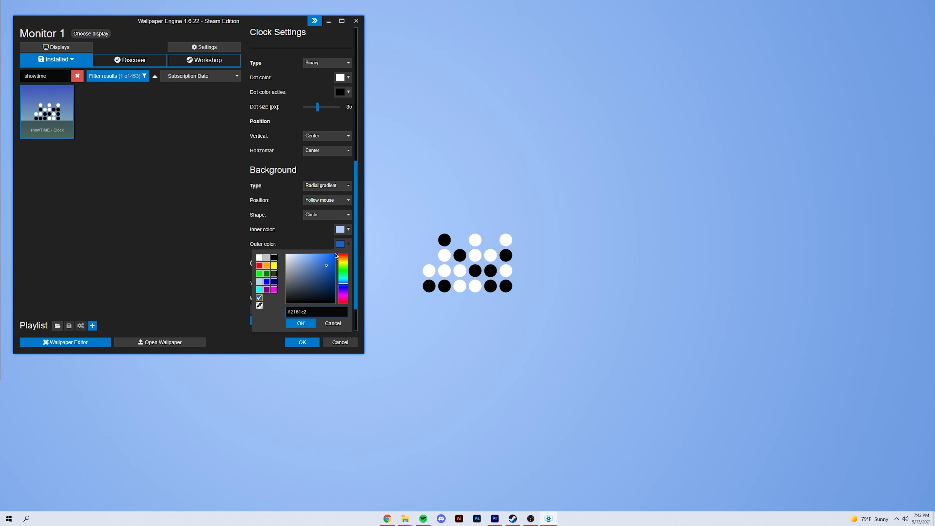
click(259, 266)
click(342, 230)
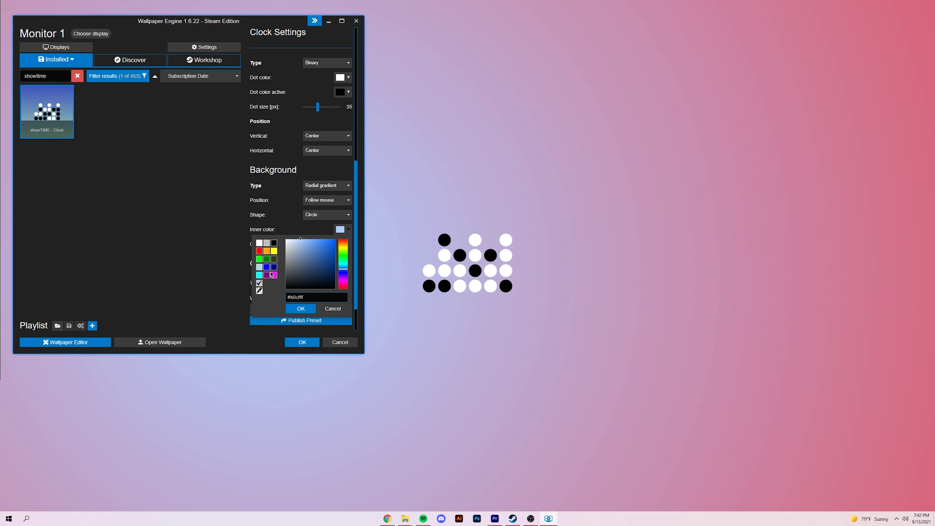
click(266, 252)
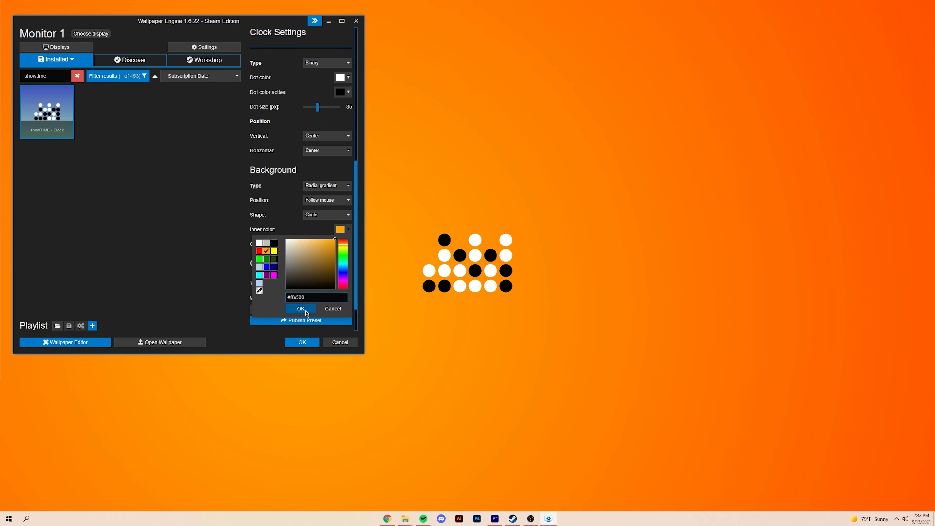
click(301, 309)
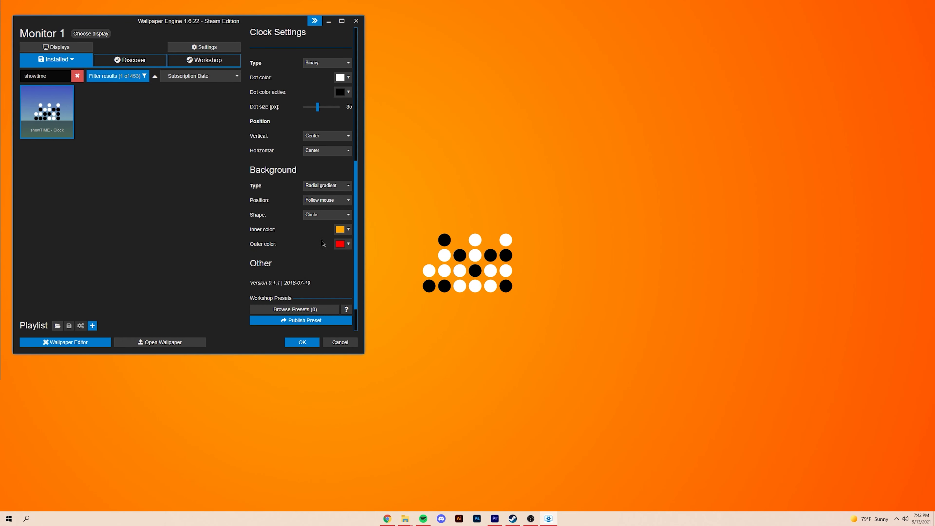
drag(236, 18, 0, 110)
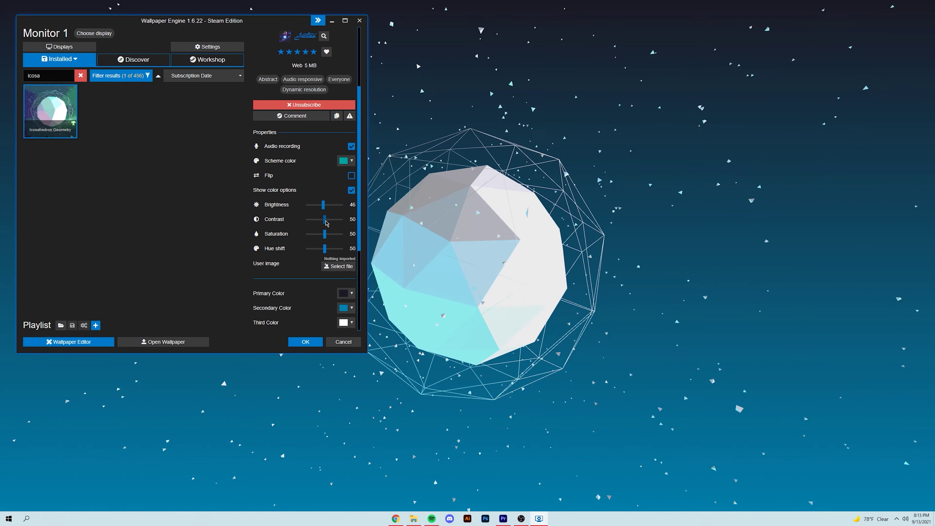
Step: Raise the saturation and set the primary colour to hex 00aced
mouse_move(328, 236)
mouse_down()
mouse_move(332, 249)
mouse_move(325, 236)
mouse_up()
scroll(325, 236, down, 4)
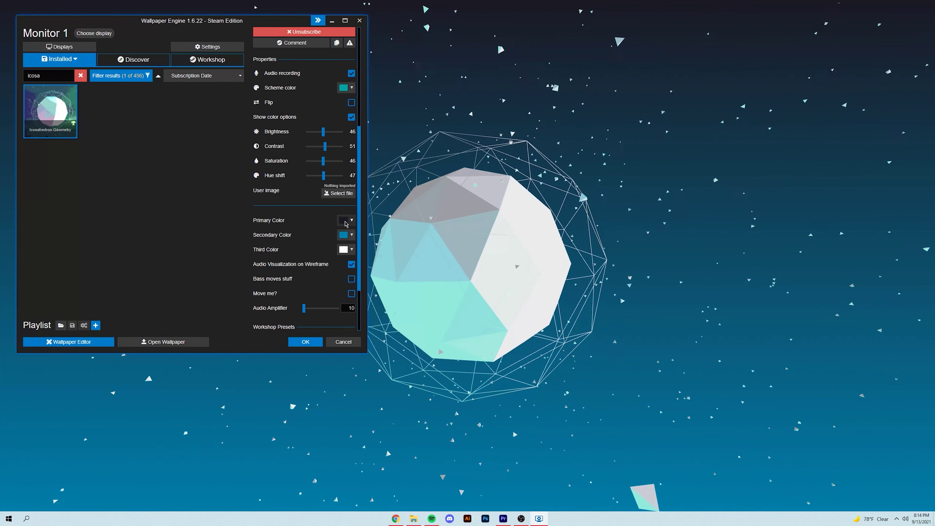
click(343, 221)
double_click(317, 284)
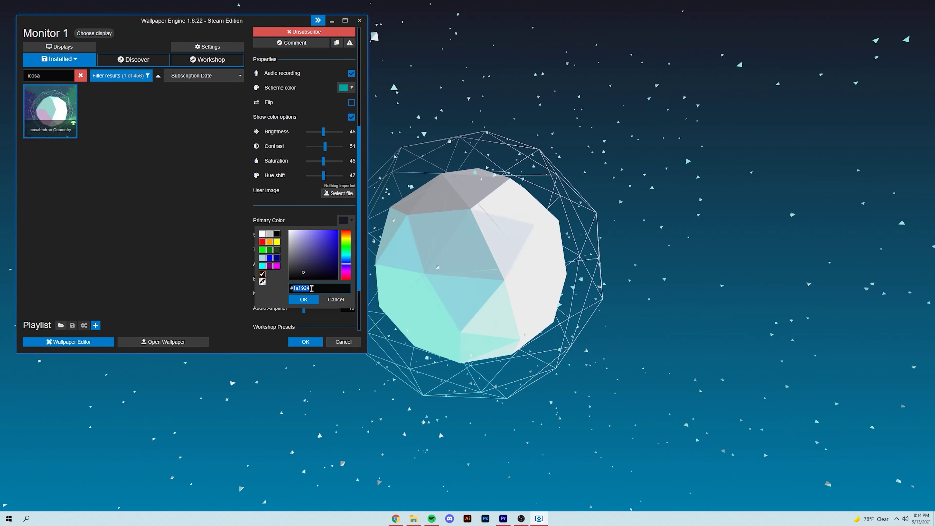
text(00aced)
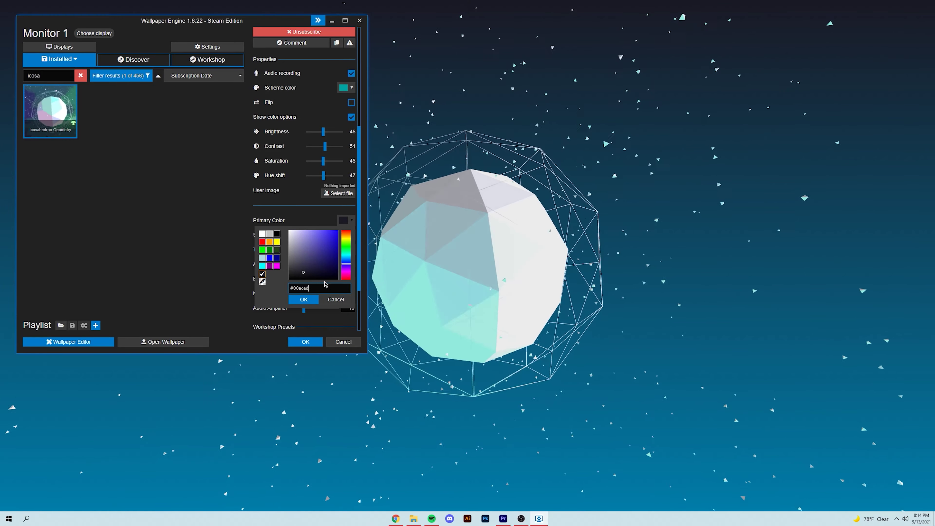
click(303, 299)
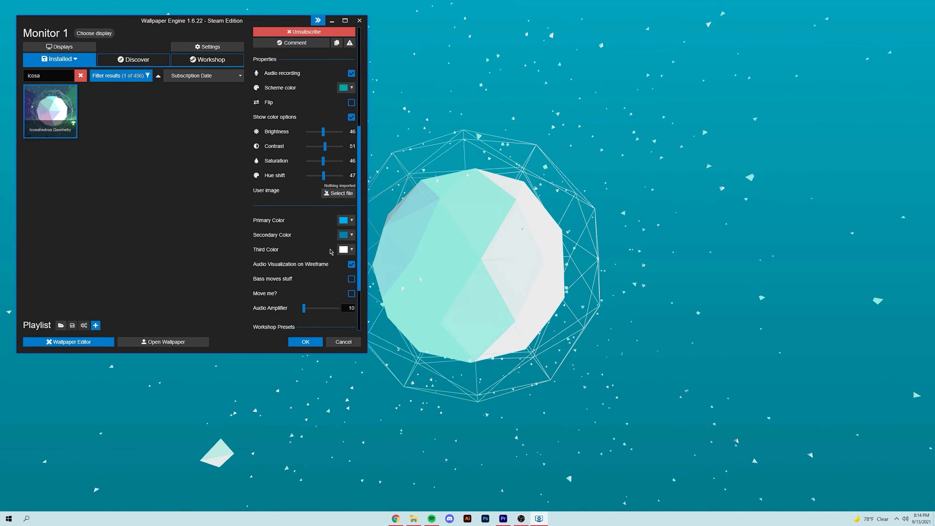
Step: Set the secondary colour to grey #525252 and the third colour to grey #6d6d6d
click(344, 235)
click(288, 279)
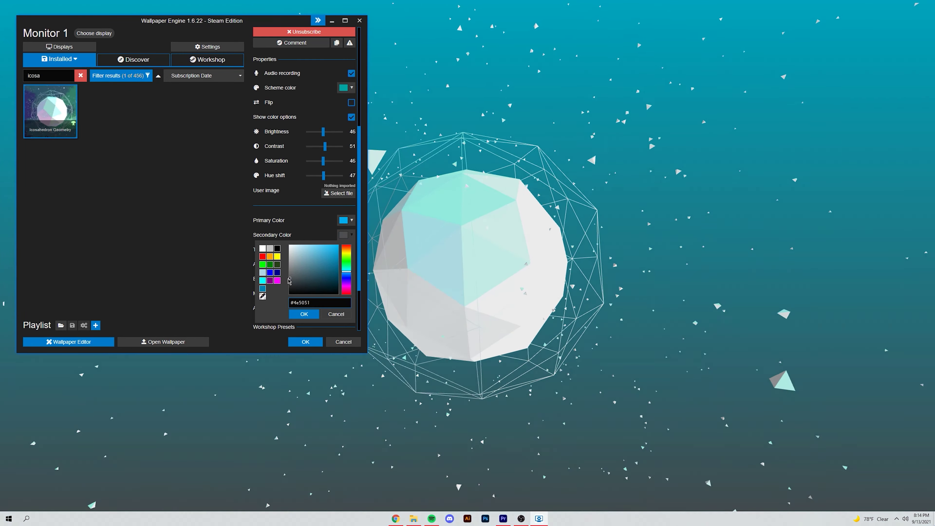
click(304, 313)
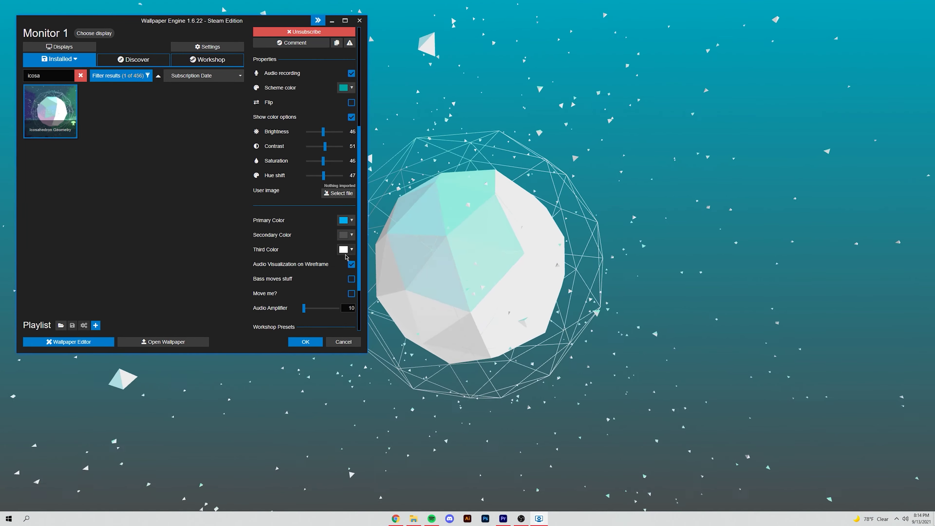
click(344, 250)
click(288, 287)
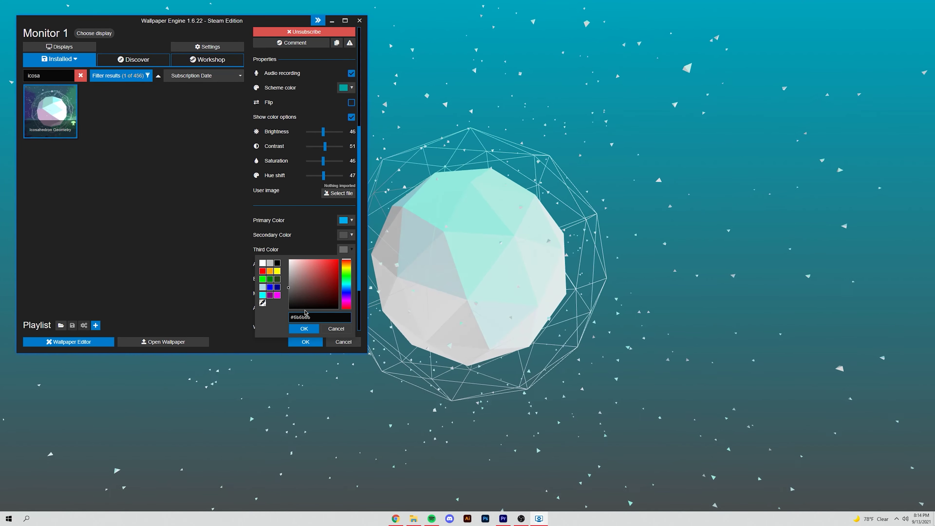
click(304, 328)
scroll(332, 258, down, 2)
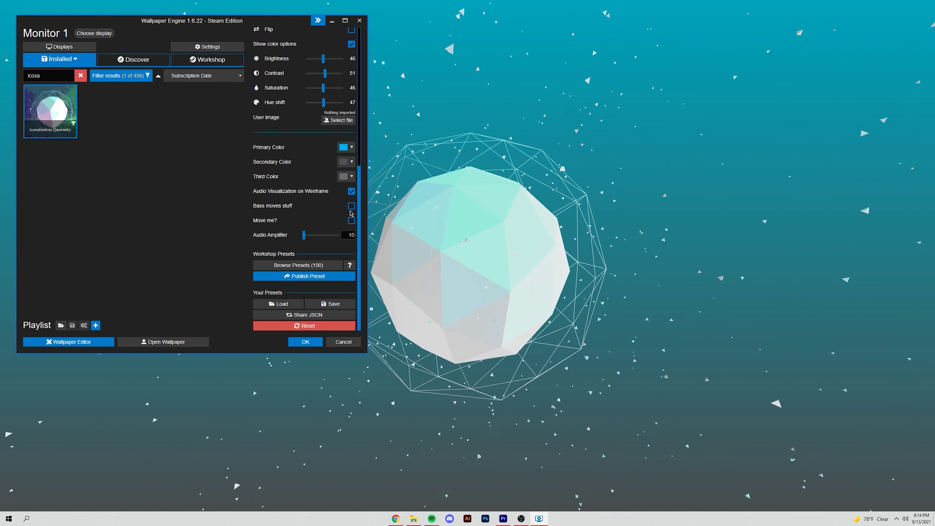
Step: Enable Move me? and push the icosahedron back to Cube Z -172, leaving bass movement off
click(352, 207)
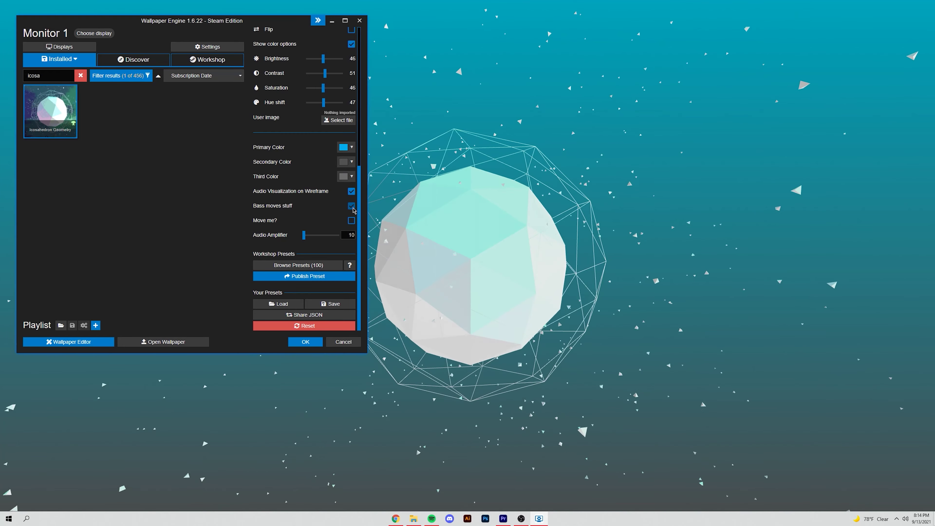
click(351, 206)
click(352, 221)
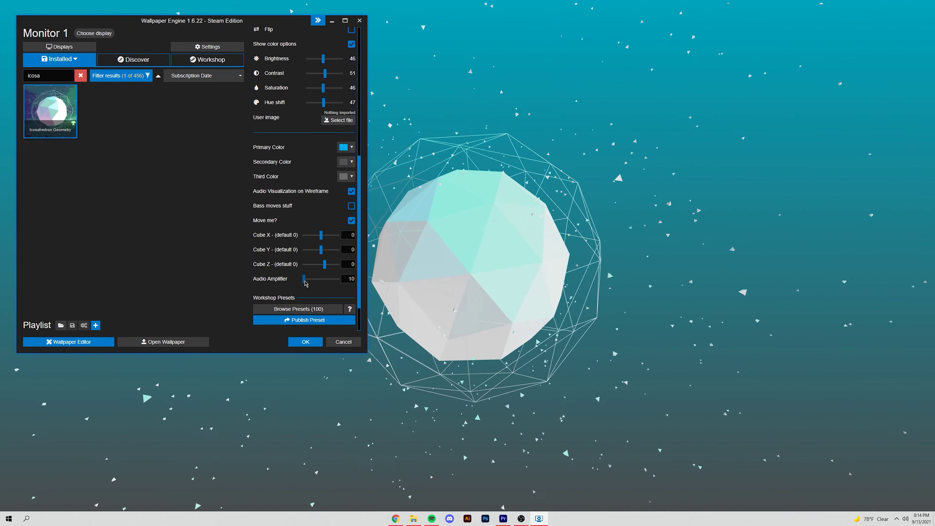
drag(324, 265, 318, 266)
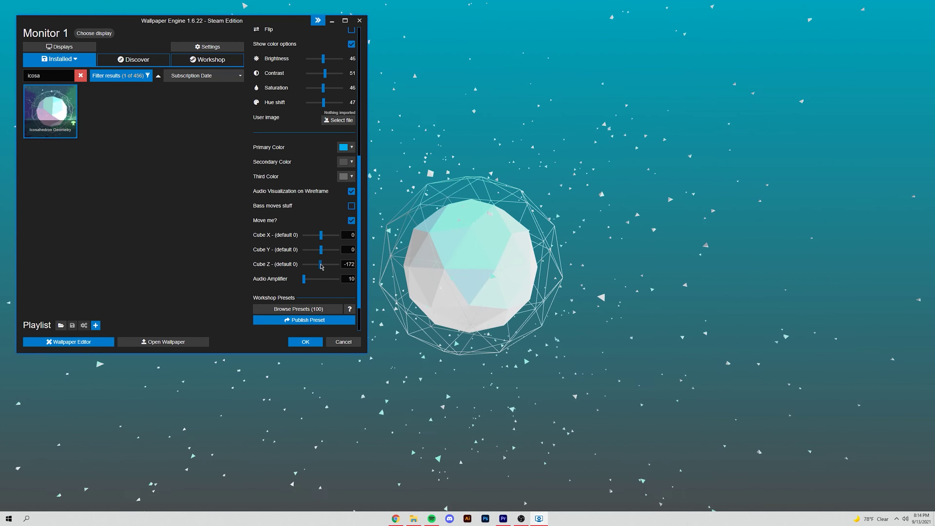
scroll(349, 227, down, 5)
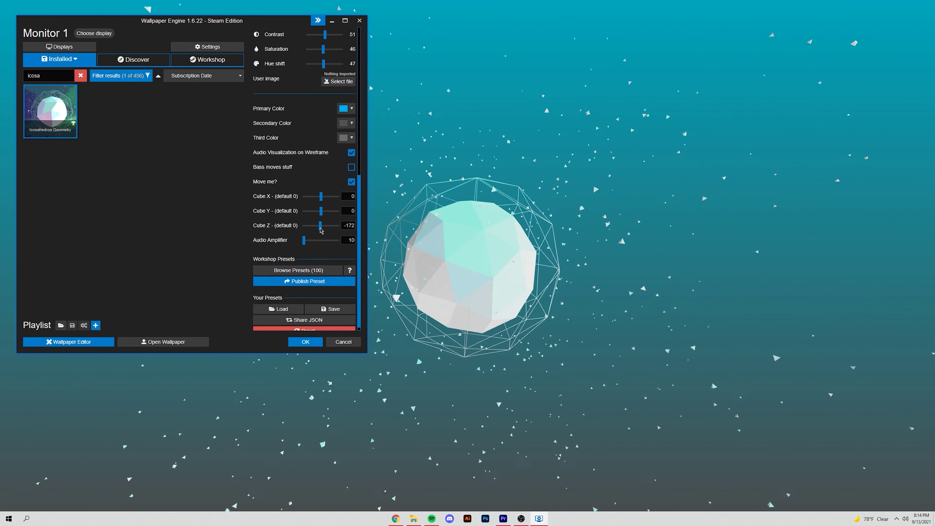
Step: Apply the gray-and-blue colour scheme, set saturation to 100 and raise the audio amplifier to 83
click(303, 325)
drag(338, 160, 346, 158)
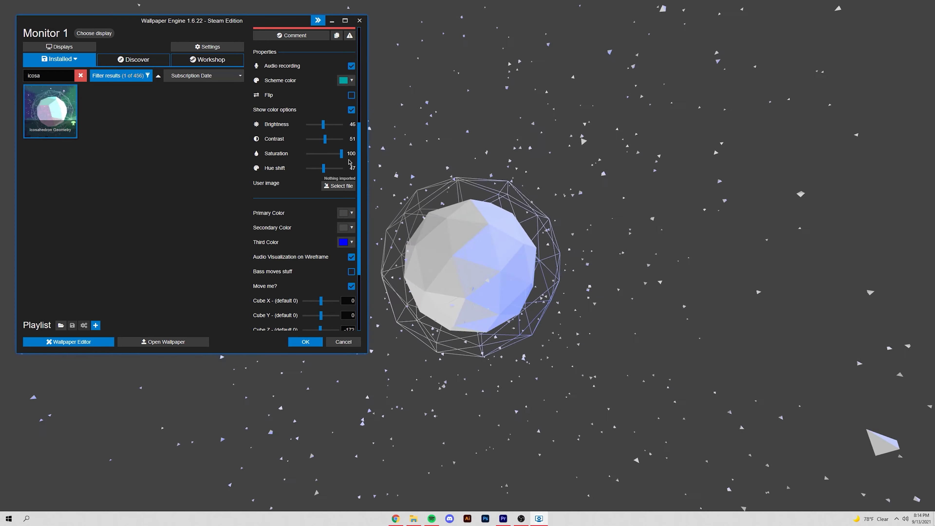
scroll(316, 250, down, 3)
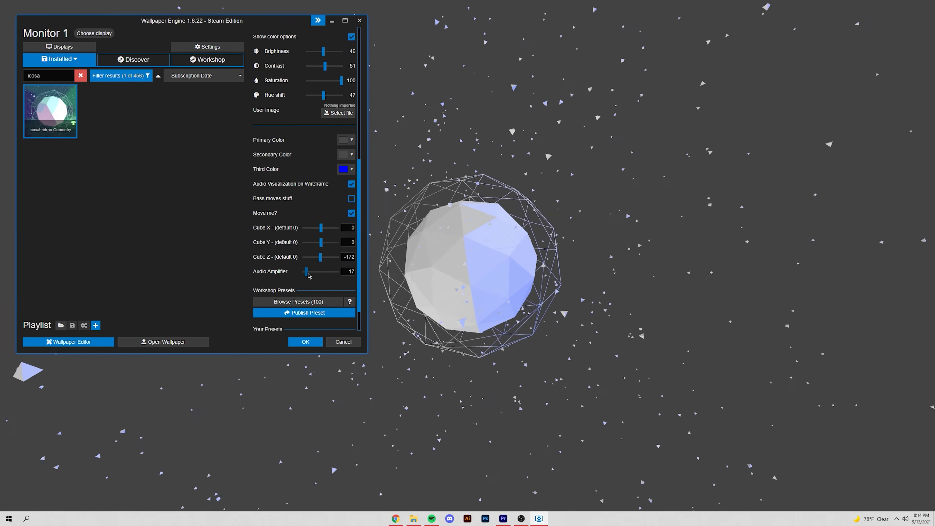
drag(310, 272, 333, 278)
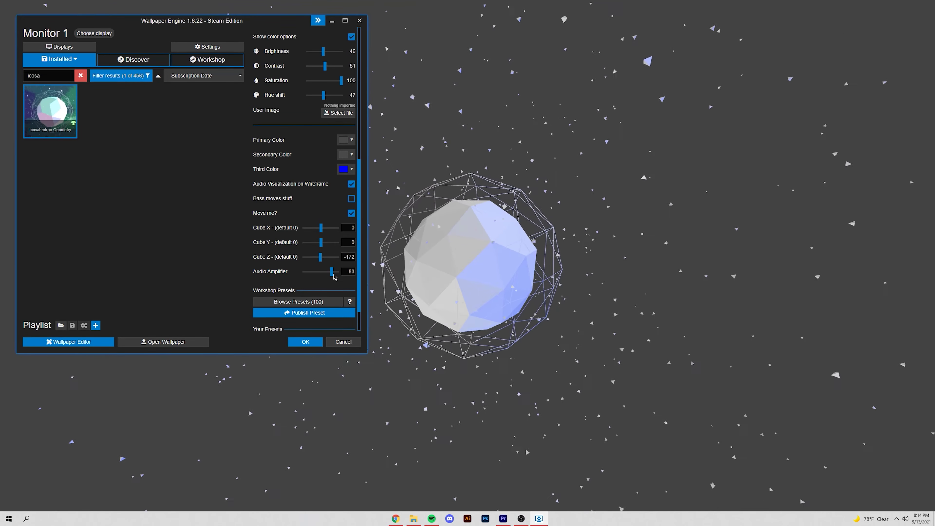
scroll(287, 220, down, 2)
scroll(285, 218, up, 2)
scroll(287, 218, up, 3)
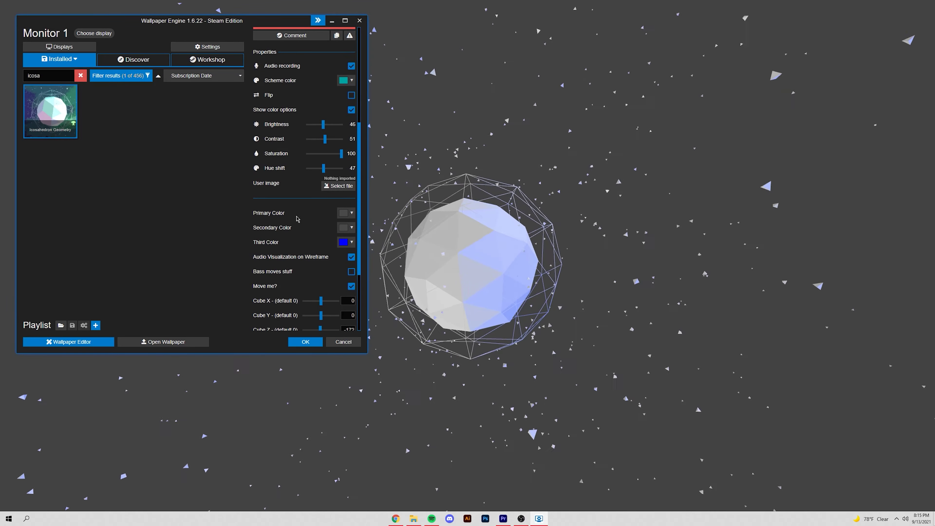